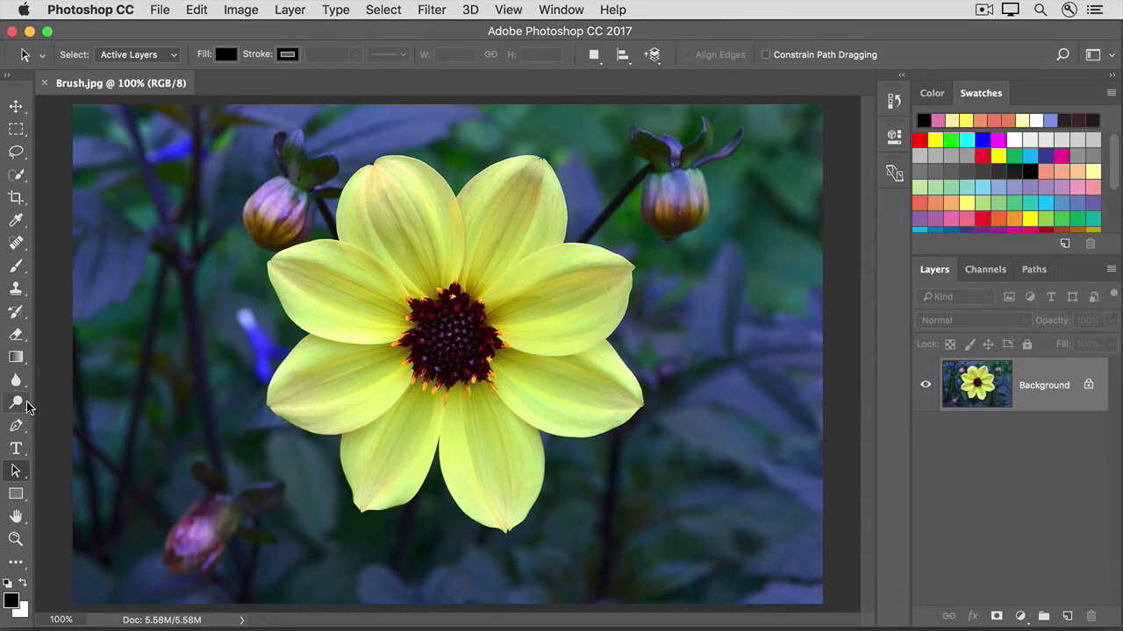
pyautogui.click(27, 405)
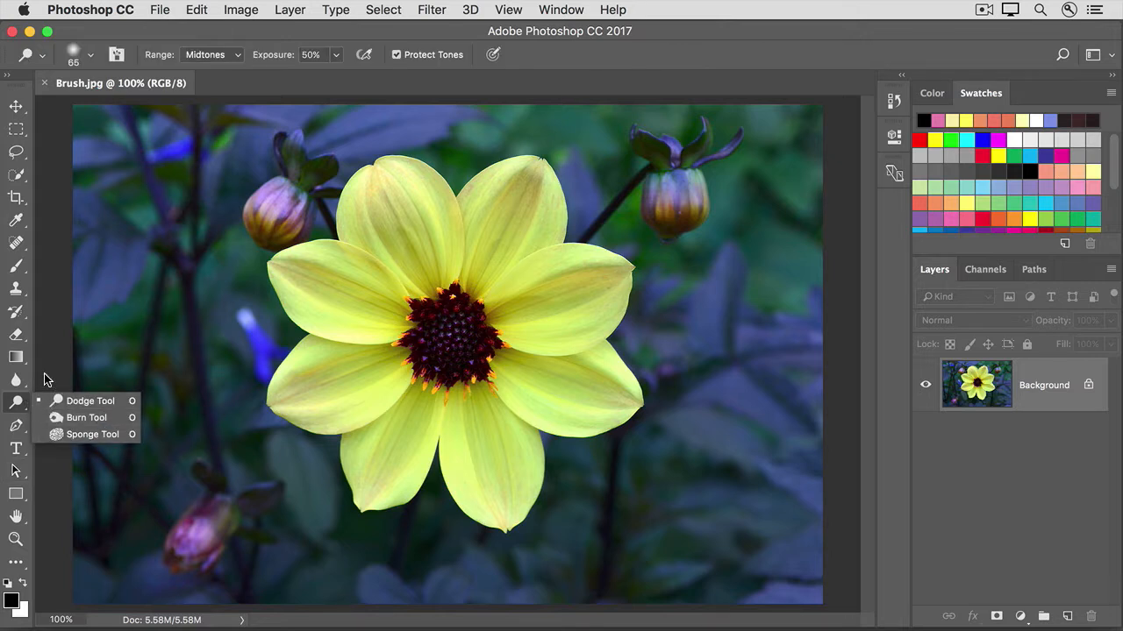
pyautogui.click(46, 376)
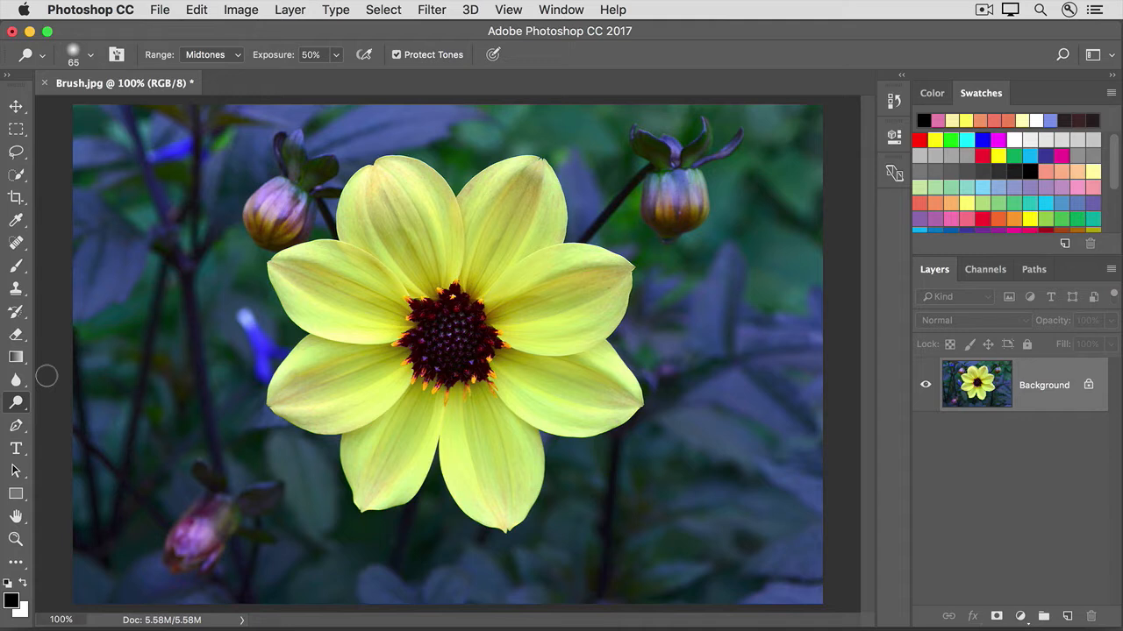
# Step: Paint a vertical white stroke in the background to the right of the flower with a hard round 65 px brush
pyautogui.click(27, 275)
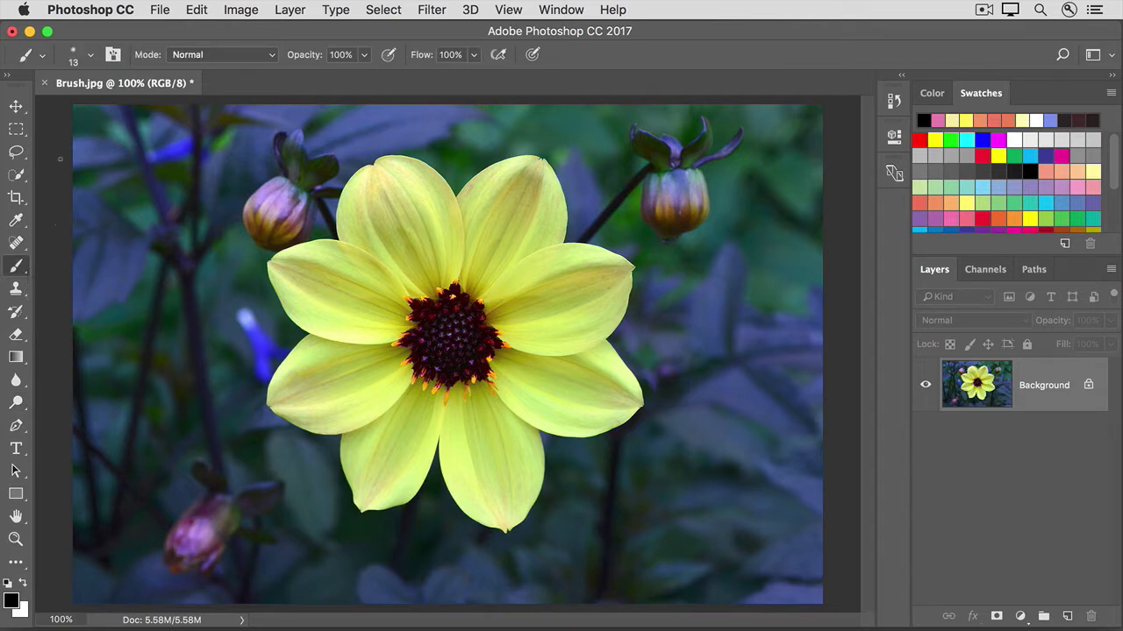
pyautogui.press('x')
pyautogui.click(91, 57)
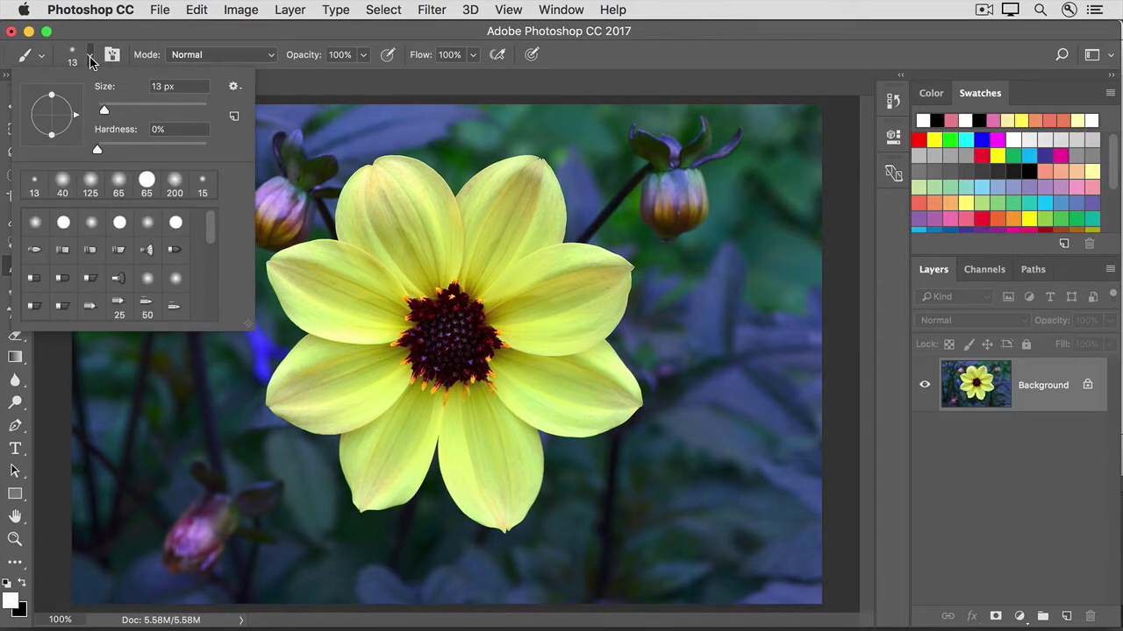
pyautogui.moveTo(209, 220)
pyautogui.mouseDown()
pyautogui.moveTo(213, 309)
pyautogui.moveTo(211, 216)
pyautogui.mouseUp()
pyautogui.click(147, 181)
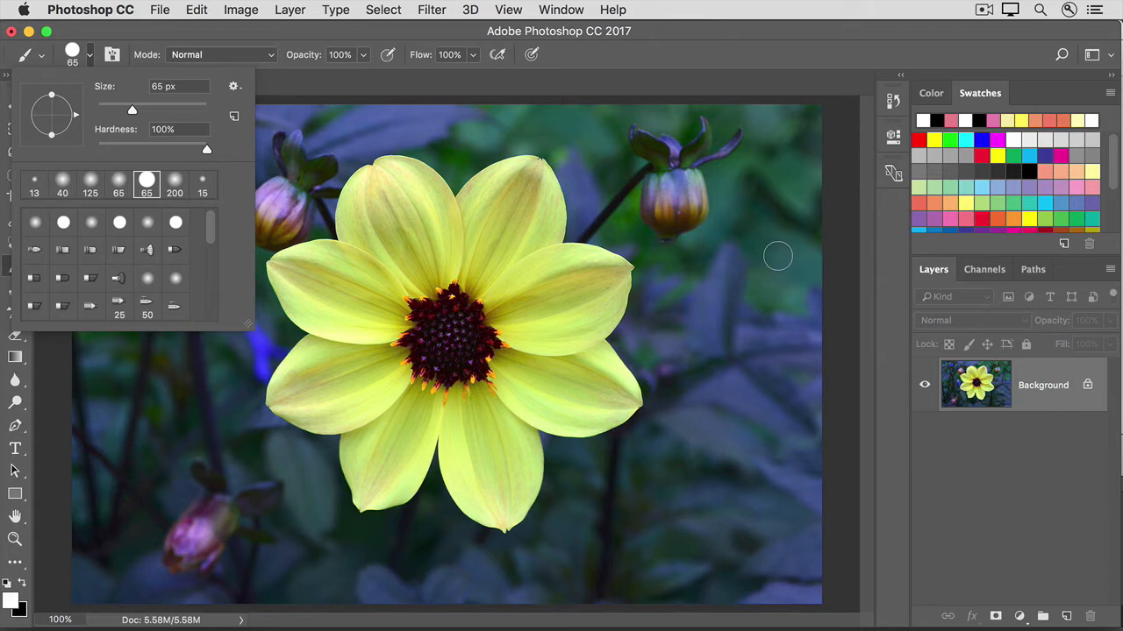
pyautogui.click(778, 238)
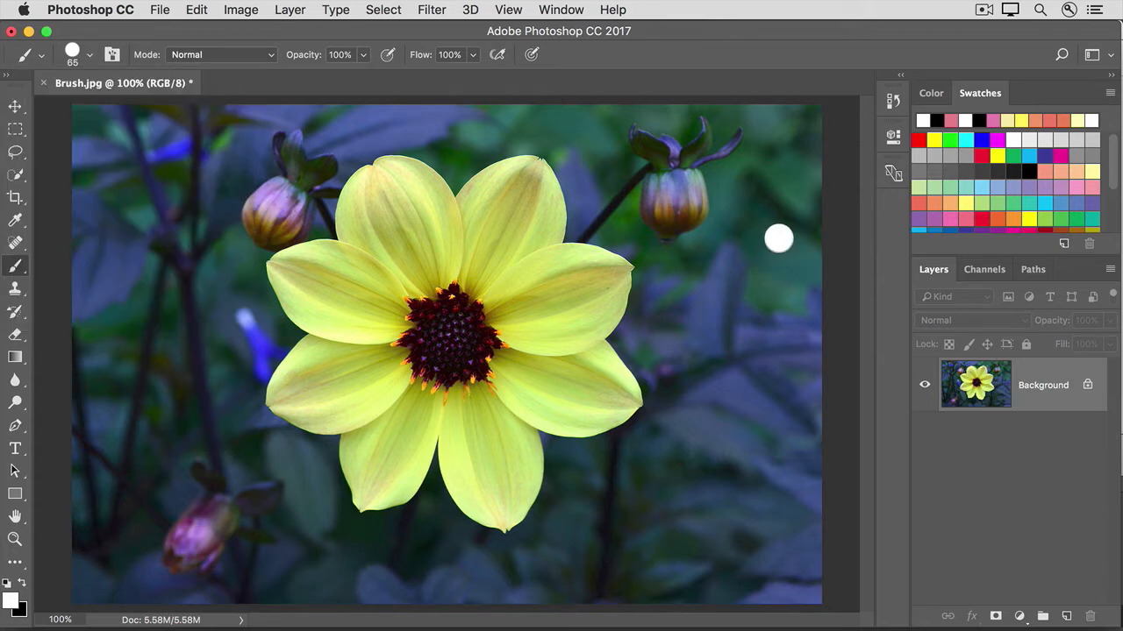
pyautogui.moveTo(778, 237); pyautogui.dragTo(786, 373)
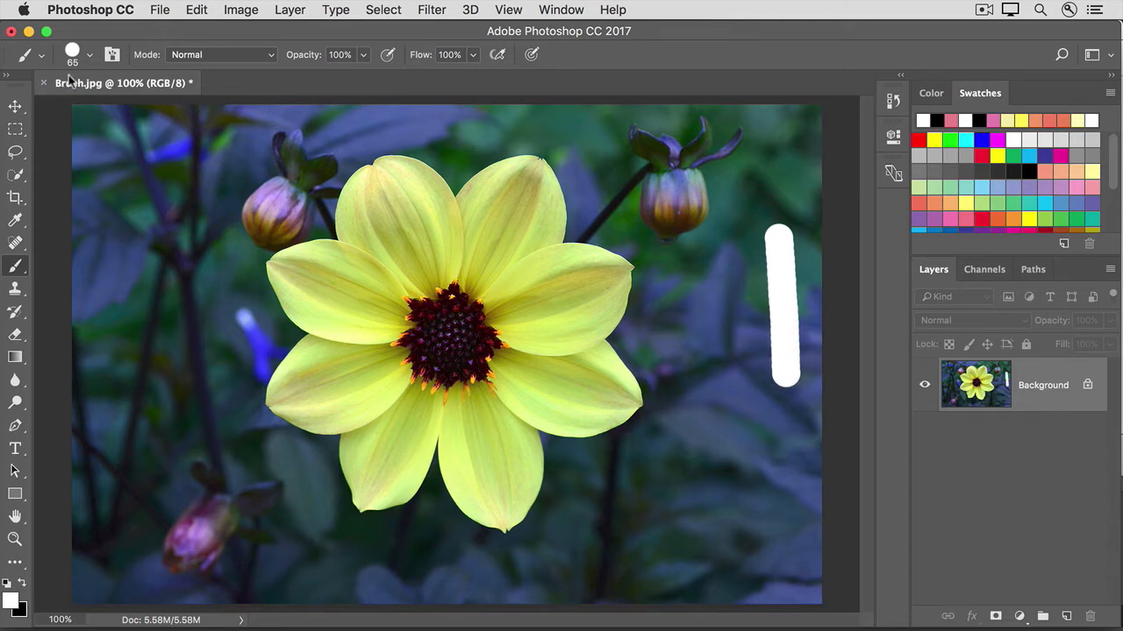
# Step: Set the brush hardness to 0% and paint a soft vertical white stroke between the flower and the hard stroke
pyautogui.click(89, 54)
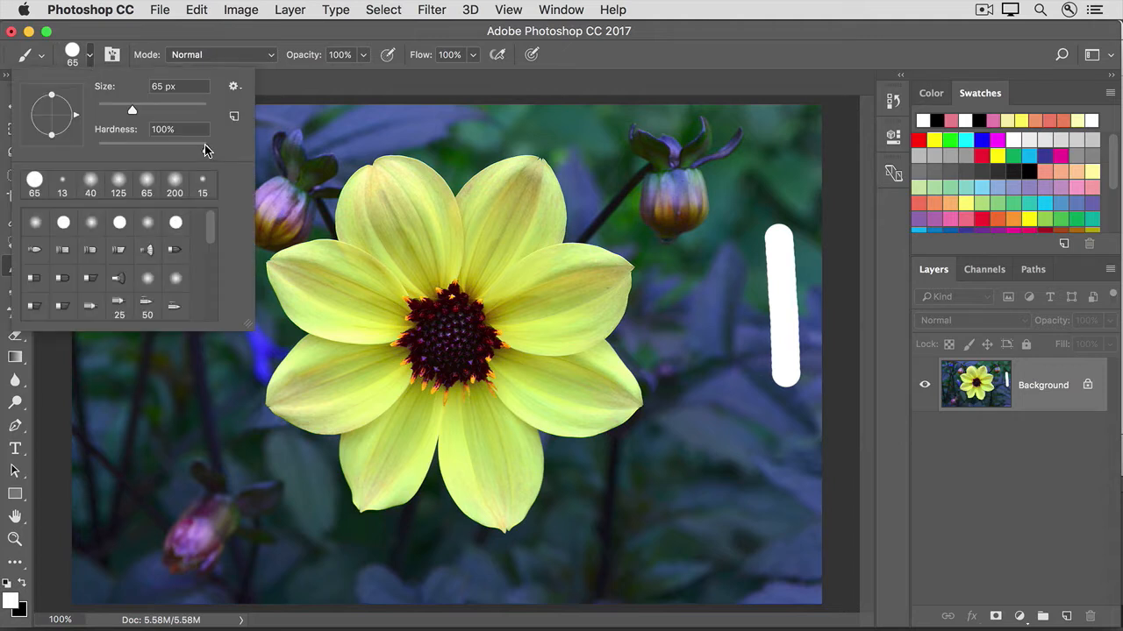
pyautogui.moveTo(207, 151); pyautogui.dragTo(98, 151)
pyautogui.moveTo(714, 254); pyautogui.dragTo(717, 389)
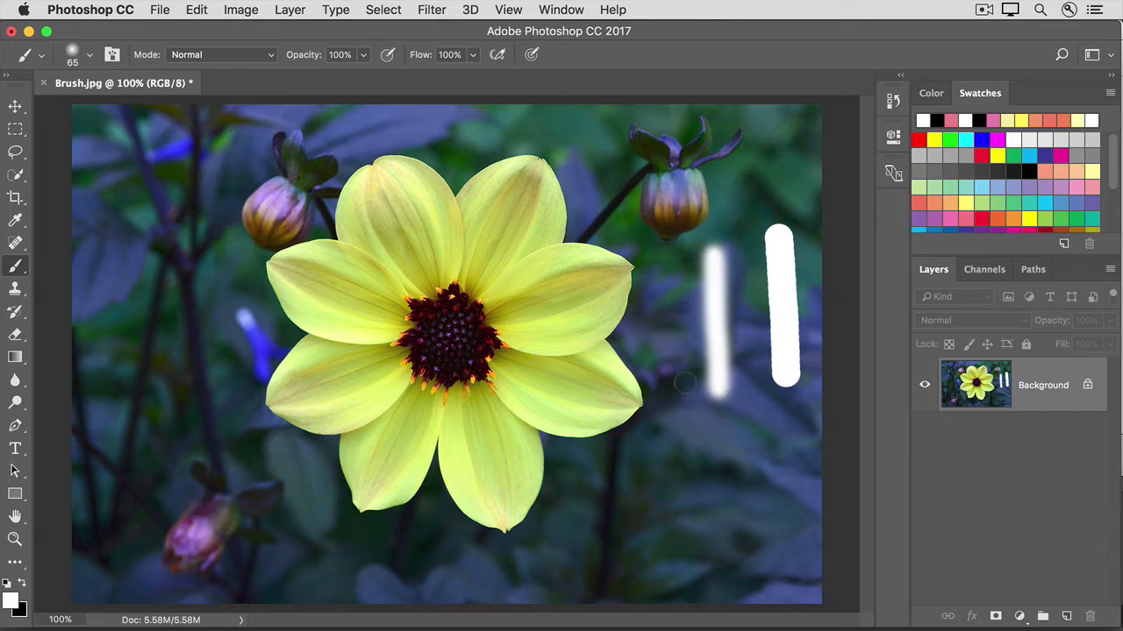
pyautogui.click(87, 56)
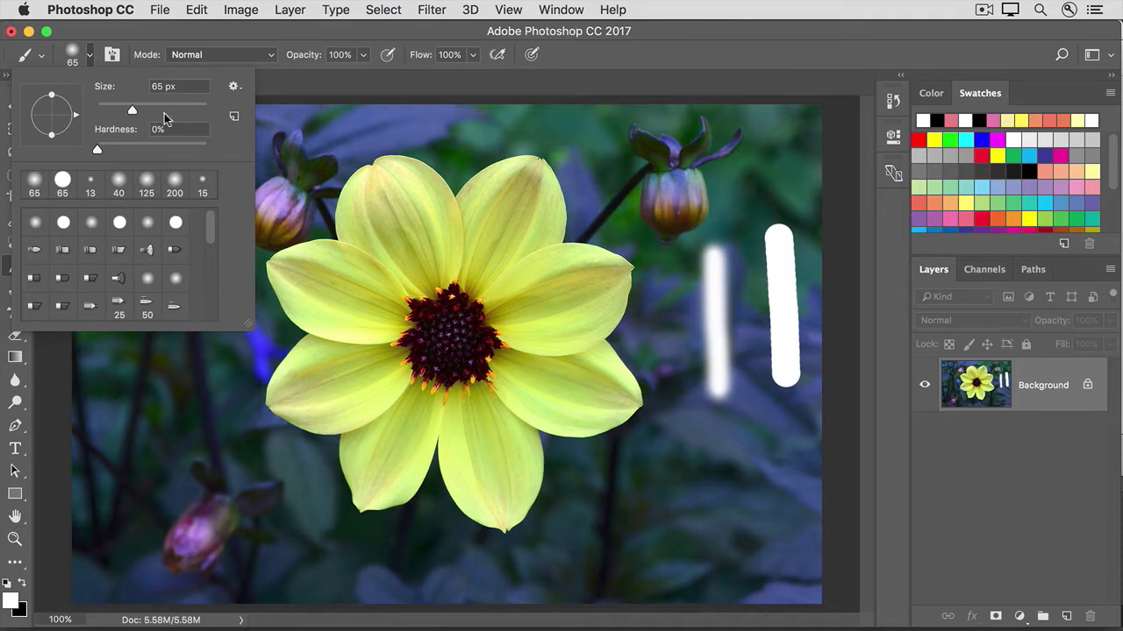
pyautogui.click(285, 91)
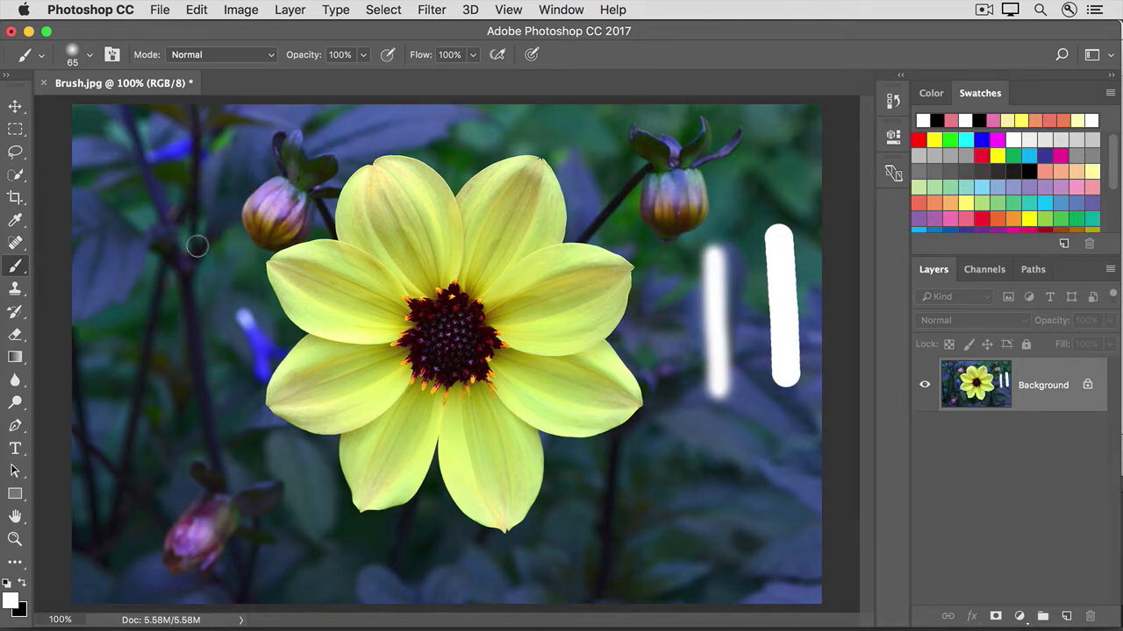
# Step: Reduce the brush size to 20 px and paint a thin vertical white stroke to the left of the flower
pyautogui.press('[')
pyautogui.press('[')
pyautogui.press('[')
pyautogui.press('[')
pyautogui.press('[')
pyautogui.press('[')
pyautogui.press('[')
pyautogui.press('[')
pyautogui.press('[')
pyautogui.moveTo(198, 247); pyautogui.dragTo(197, 368)
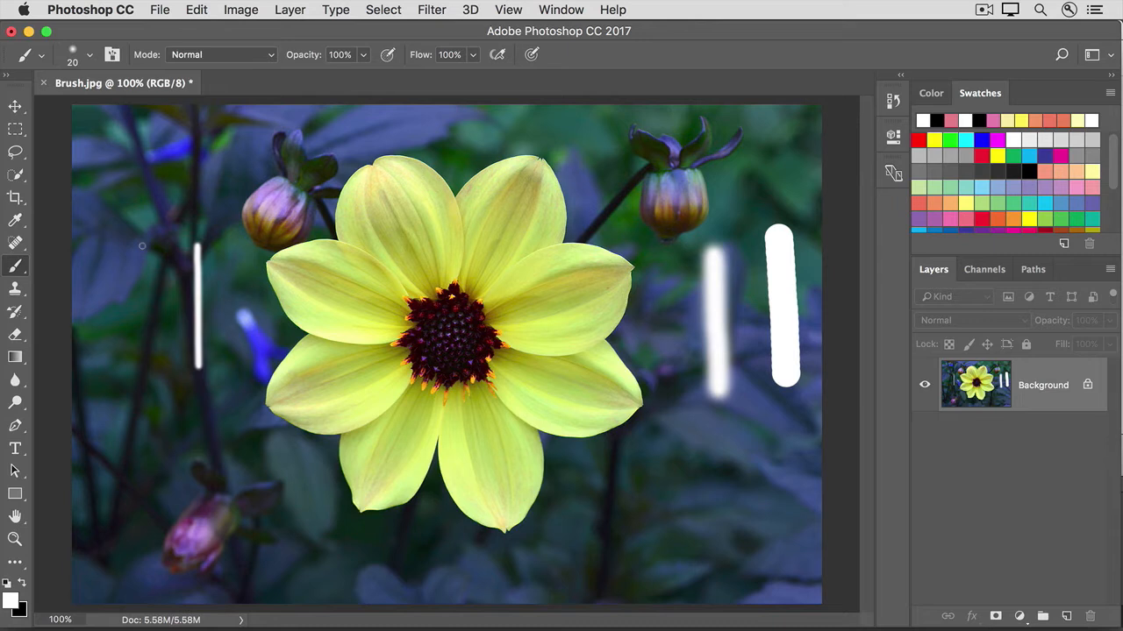
# Step: Enlarge the brush to 80 px and paint a thicker vertical white stroke to the left of the thin one
pyautogui.press(']')
pyautogui.press(']')
pyautogui.press(']')
pyautogui.press(']')
pyautogui.press(']')
pyautogui.press(']')
pyautogui.press(']')
pyautogui.press(']')
pyautogui.press(']')
pyautogui.press(']')
pyautogui.press(']')
pyautogui.press(']')
pyautogui.moveTo(142, 247); pyautogui.dragTo(142, 400)
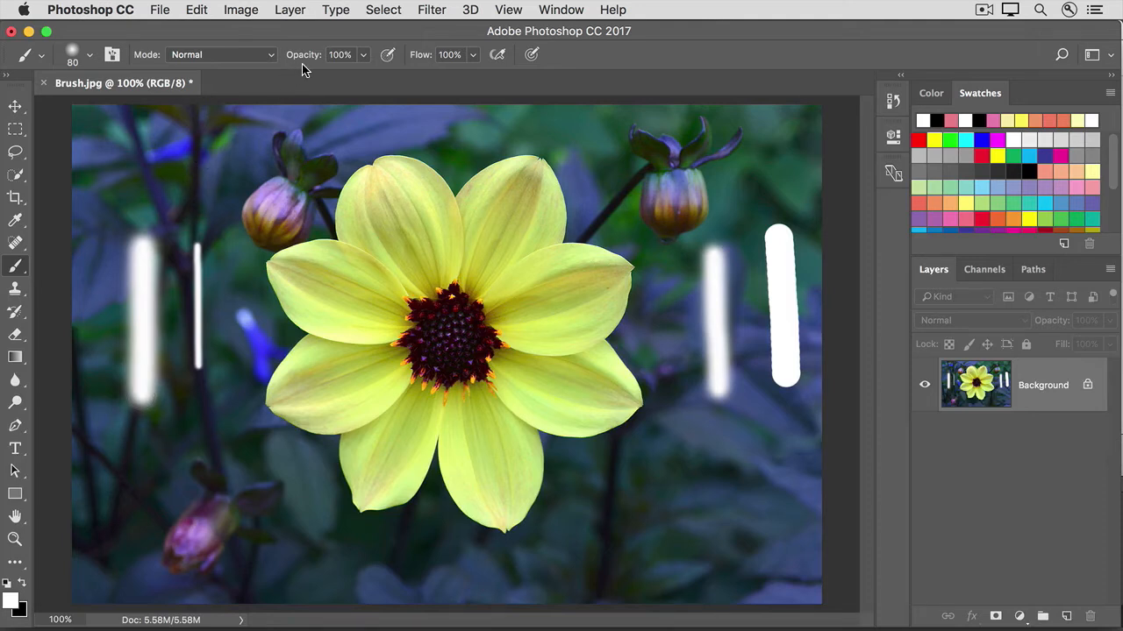
# Step: Lower the brush opacity to 37%, paint white over the upper-left bud, and undo the last stroke
pyautogui.click(362, 56)
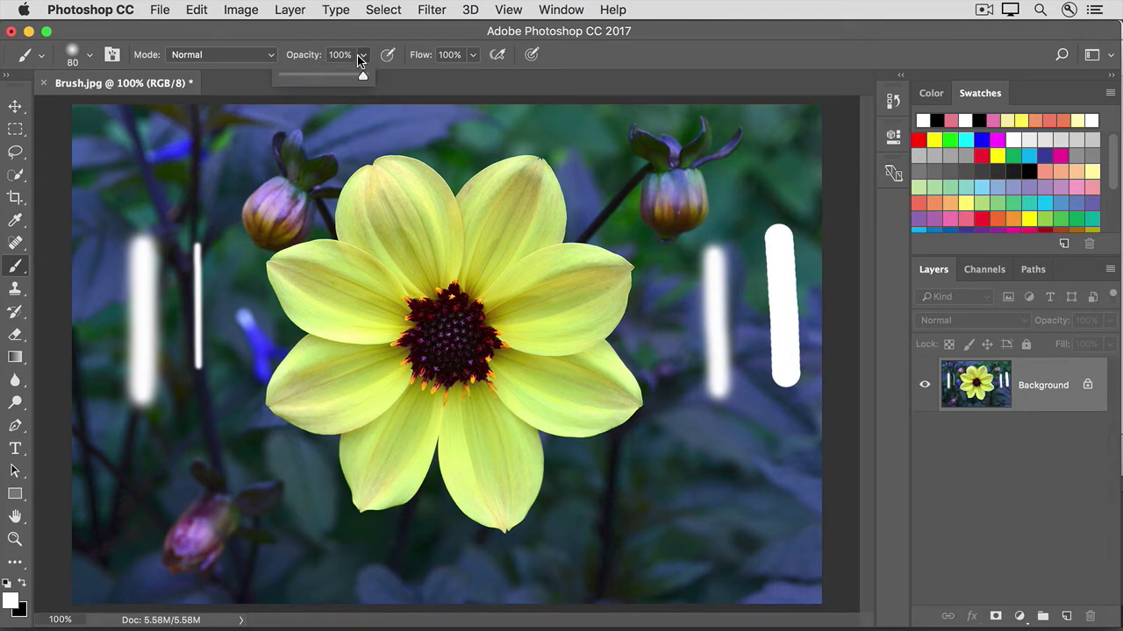
pyautogui.moveTo(359, 77); pyautogui.dragTo(313, 77)
pyautogui.click(259, 202)
pyautogui.moveTo(257, 202)
pyautogui.mouseDown()
pyautogui.moveTo(283, 212)
pyautogui.moveTo(261, 220)
pyautogui.moveTo(286, 221)
pyautogui.moveTo(292, 192)
pyautogui.moveTo(266, 219)
pyautogui.mouseUp()
pyautogui.press('super+z')
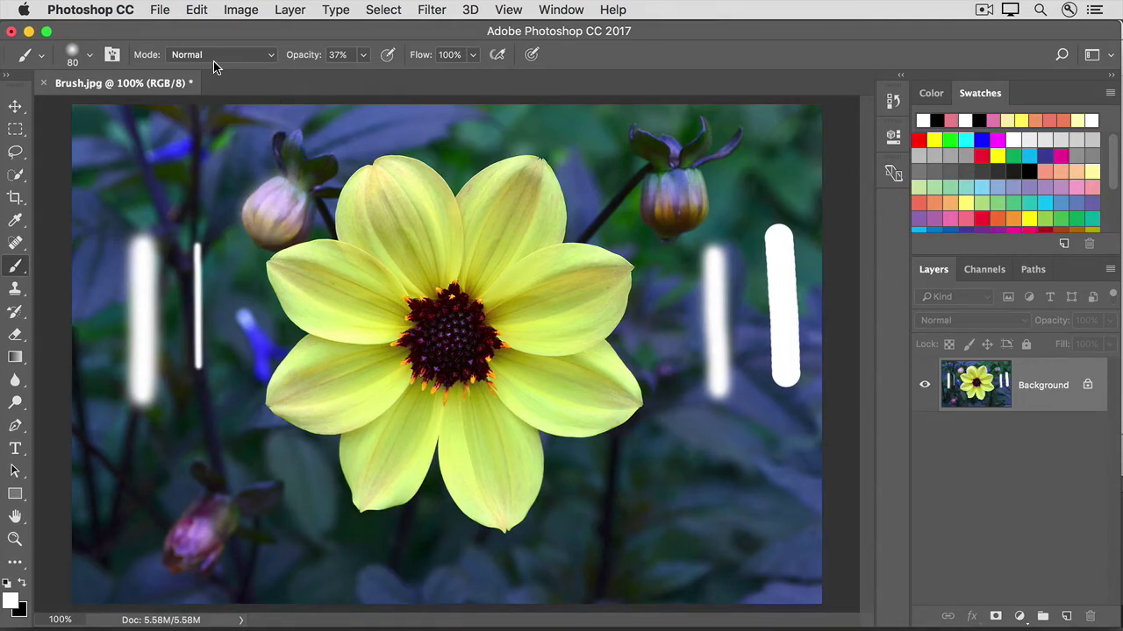
# Step: Set the brush to Color blending mode at 100% opacity and choose a pink swatch as the foreground color
pyautogui.click(272, 59)
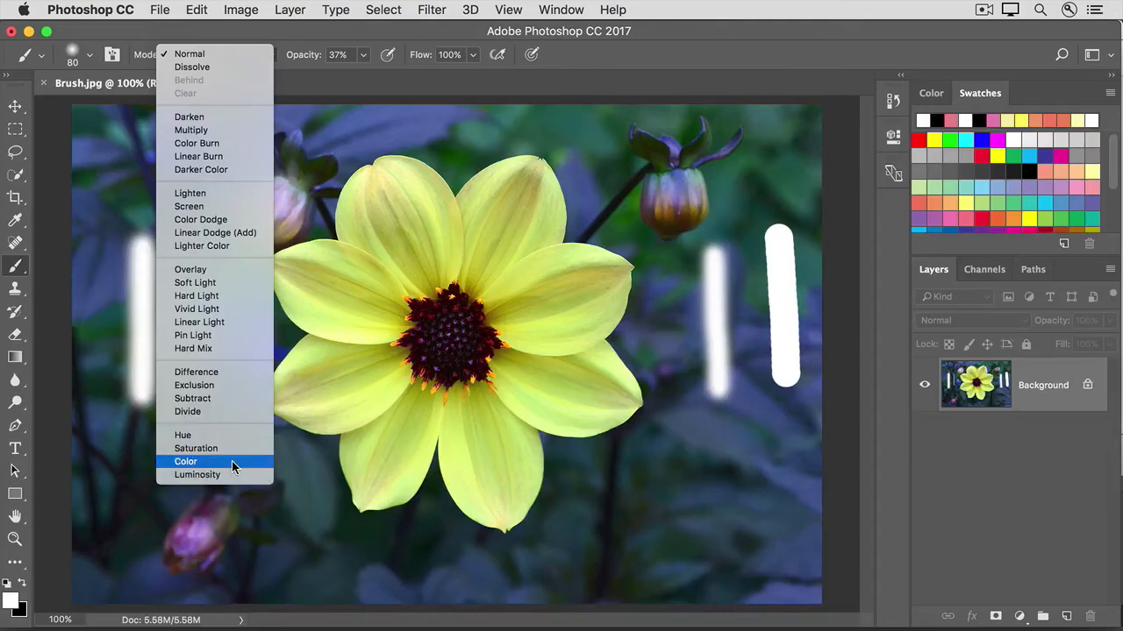
pyautogui.click(232, 460)
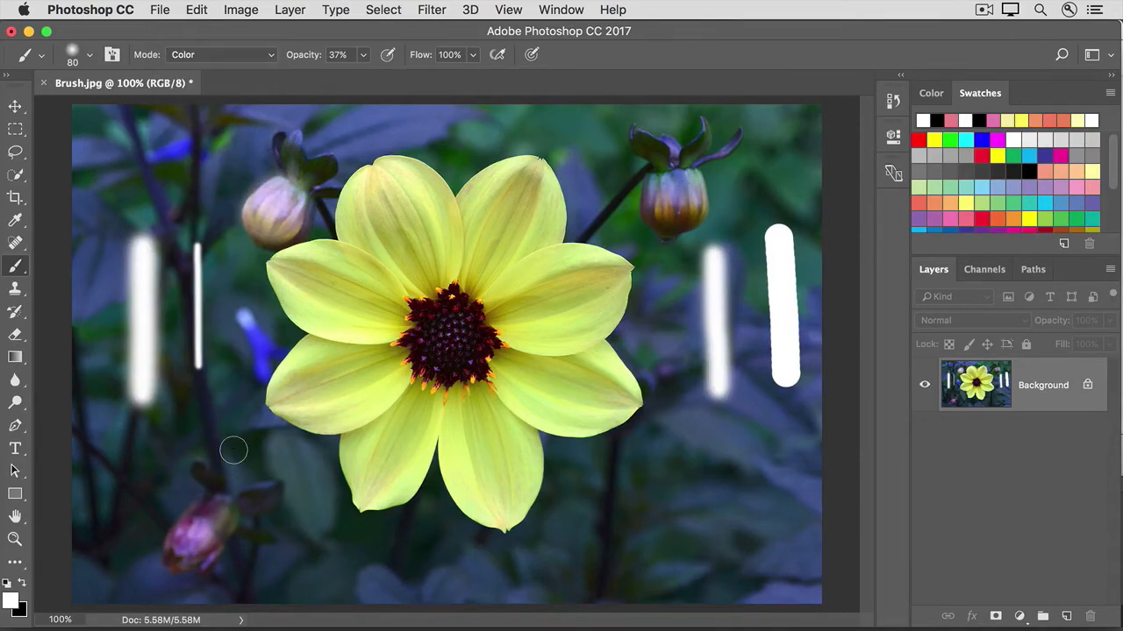
pyautogui.click(363, 57)
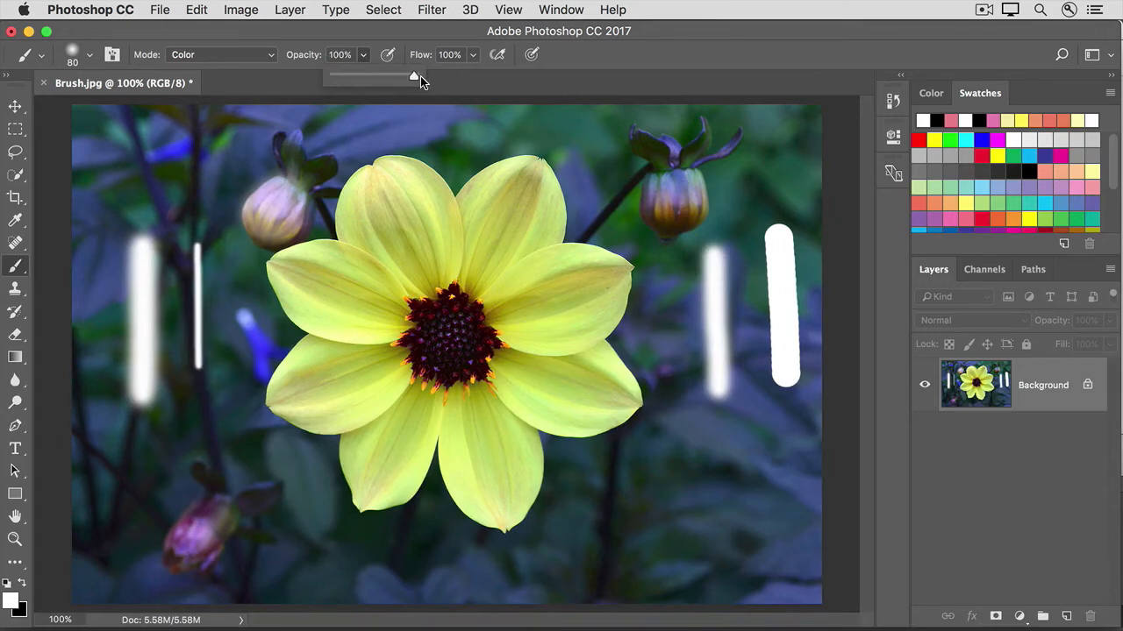
pyautogui.click(497, 82)
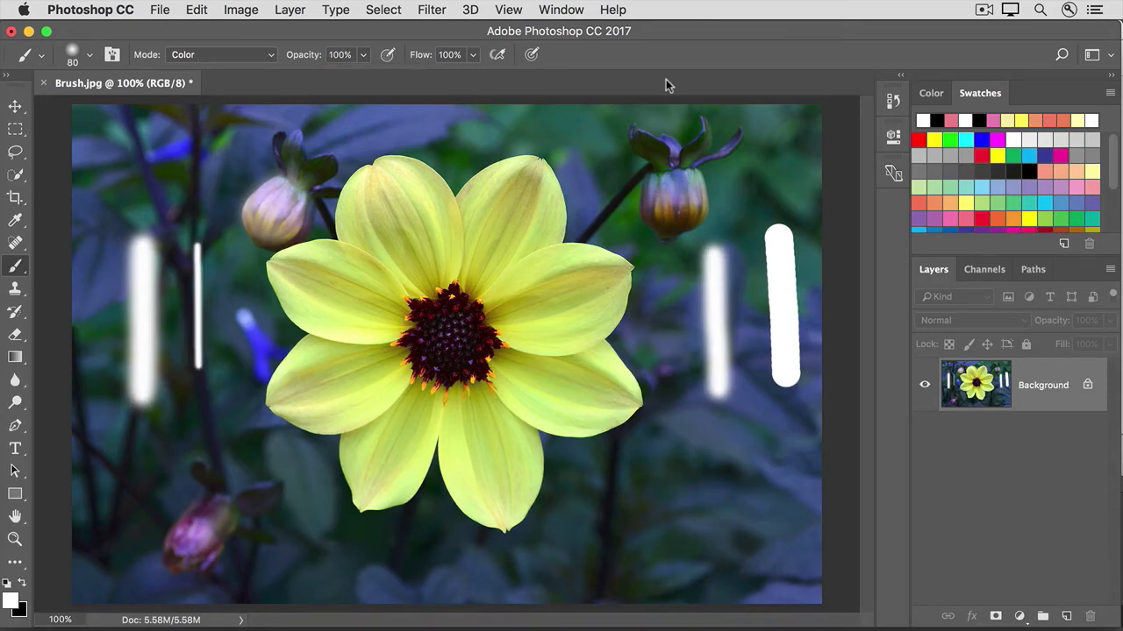
pyautogui.click(966, 216)
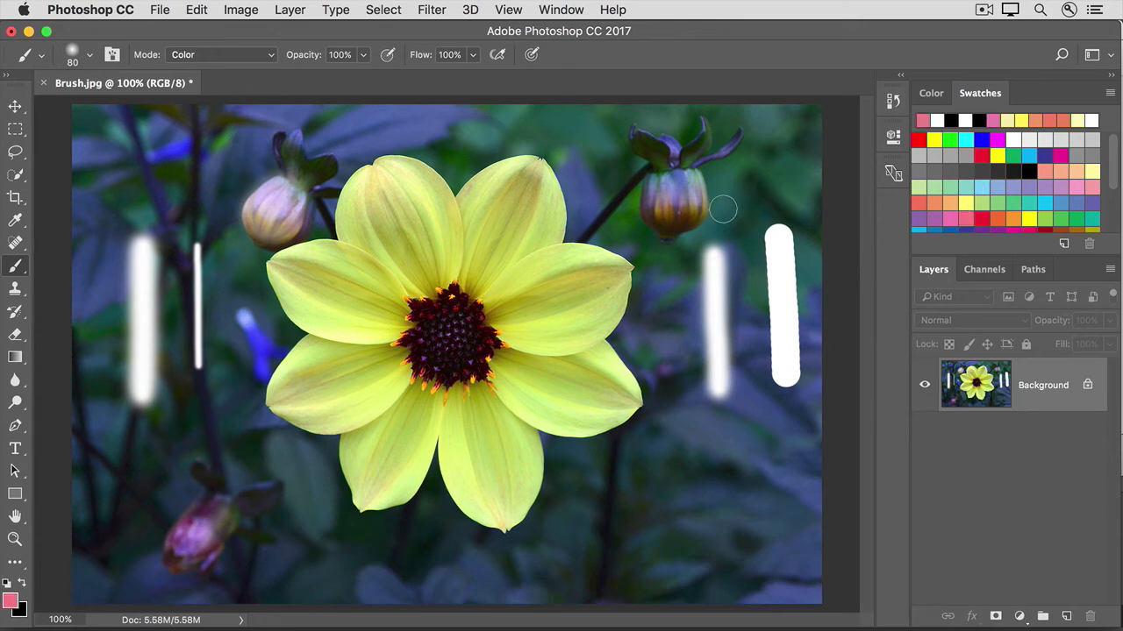
# Step: Paint pink over the two upper-left petals, and revert the image to its saved version
pyautogui.moveTo(403, 183)
pyautogui.mouseDown()
pyautogui.moveTo(441, 247)
pyautogui.moveTo(387, 195)
pyautogui.moveTo(412, 264)
pyautogui.moveTo(379, 227)
pyautogui.moveTo(376, 270)
pyautogui.moveTo(373, 190)
pyautogui.moveTo(383, 189)
pyautogui.moveTo(365, 222)
pyautogui.moveTo(378, 290)
pyautogui.moveTo(304, 269)
pyautogui.mouseUp()
pyautogui.moveTo(383, 303)
pyautogui.mouseDown()
pyautogui.moveTo(296, 294)
pyautogui.moveTo(371, 321)
pyautogui.mouseUp()
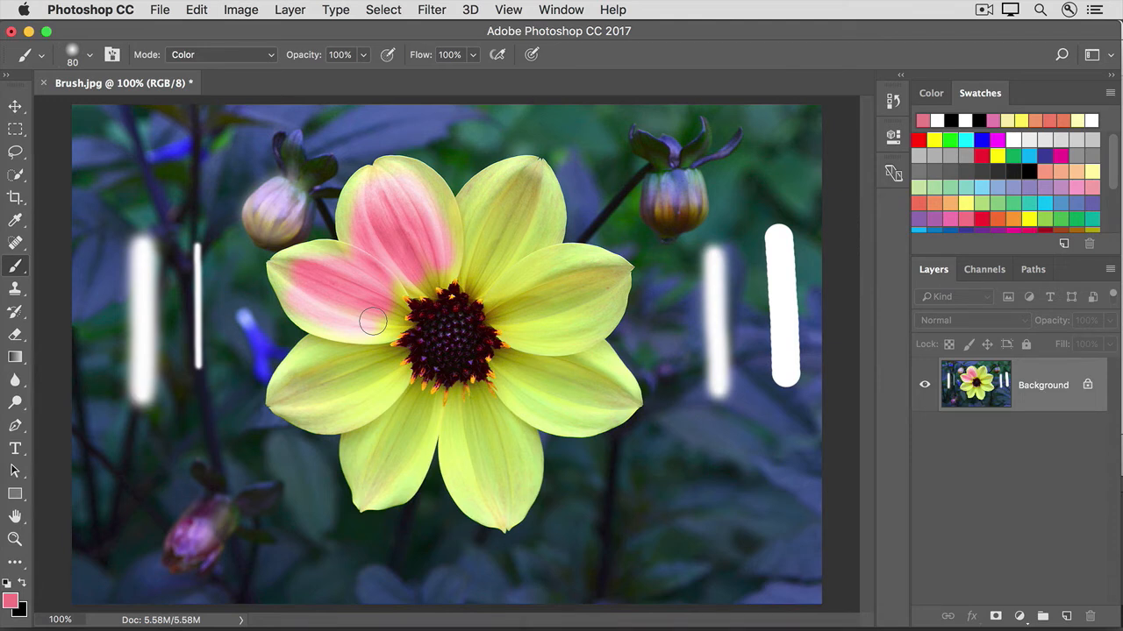
pyautogui.click(160, 9)
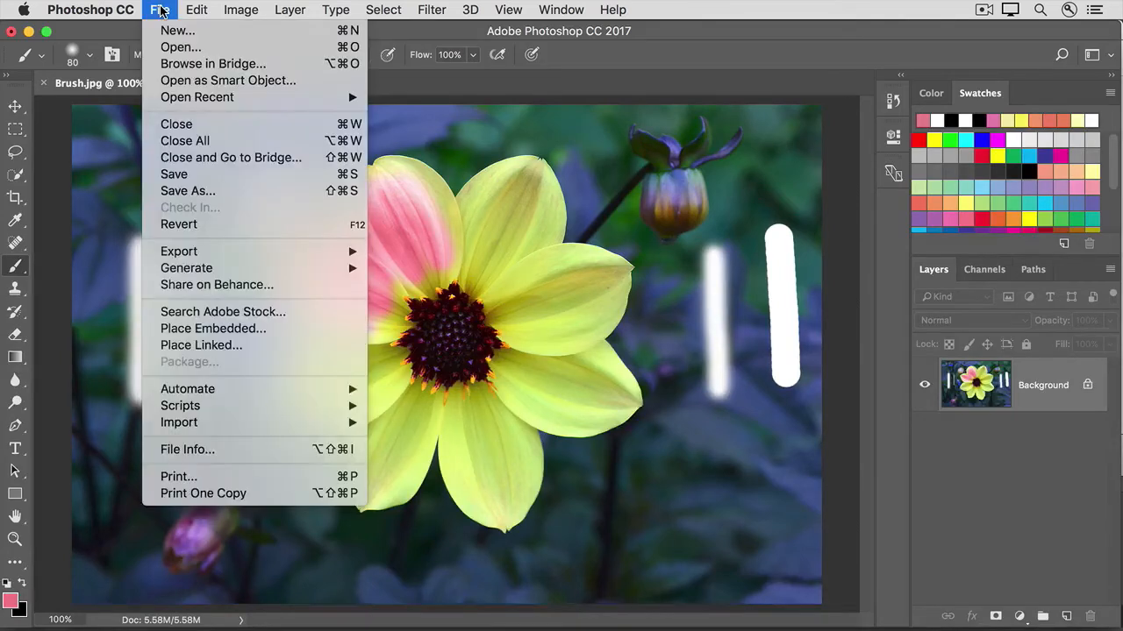
pyautogui.click(212, 225)
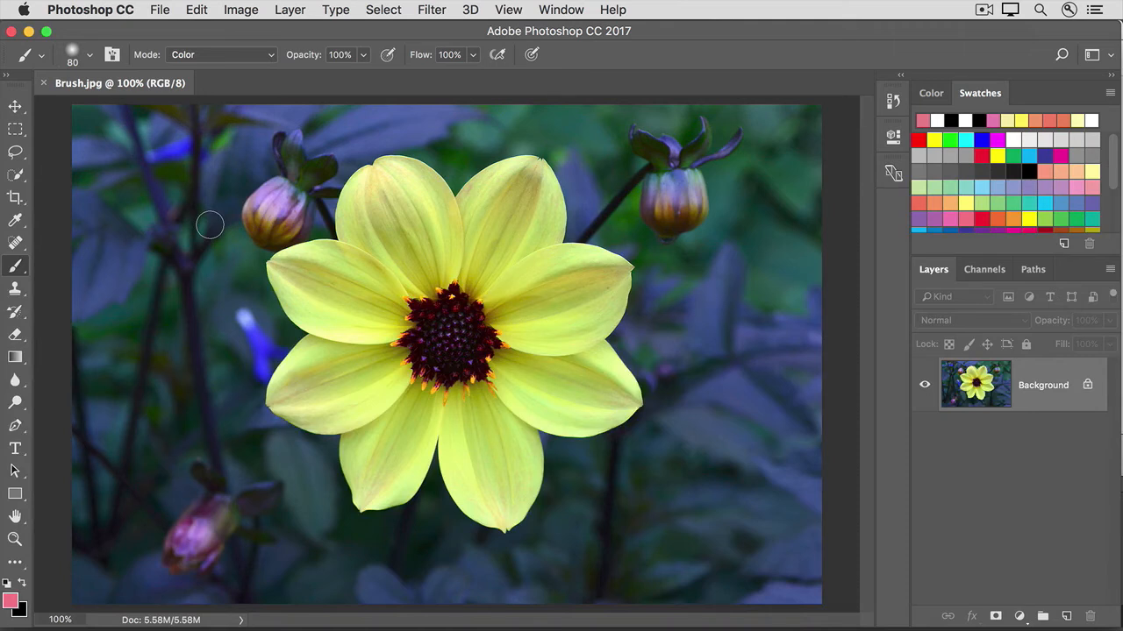
# Step: Select the whole yellow flower with the Quick Selection tool
pyautogui.click(17, 178)
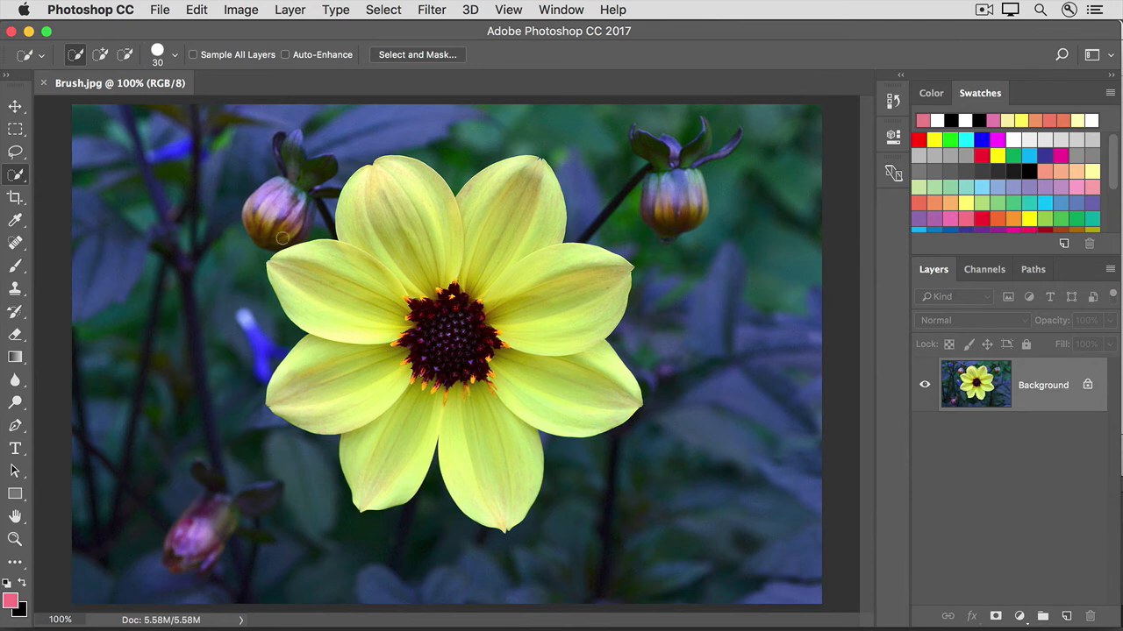
pyautogui.moveTo(396, 203)
pyautogui.mouseDown()
pyautogui.moveTo(451, 257)
pyautogui.moveTo(507, 243)
pyautogui.moveTo(535, 261)
pyautogui.moveTo(556, 367)
pyautogui.moveTo(537, 414)
pyautogui.moveTo(502, 447)
pyautogui.moveTo(390, 443)
pyautogui.moveTo(341, 402)
pyautogui.moveTo(368, 402)
pyautogui.mouseUp()
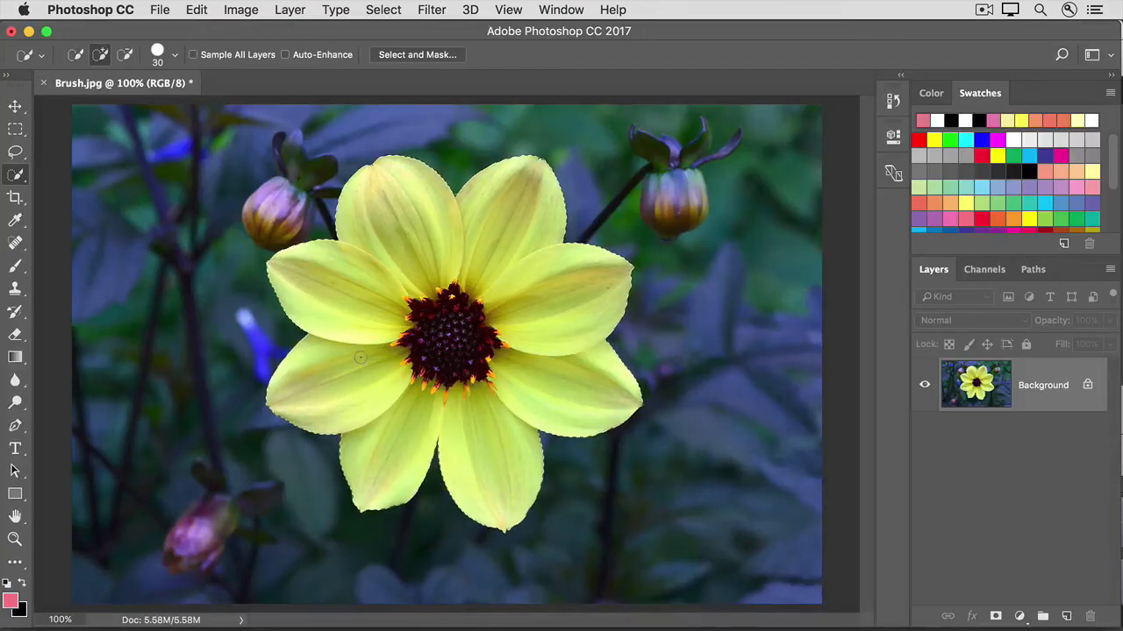
# Step: Enlarge the brush to 175 px, paint the whole selected flower pink, and deselect it
pyautogui.click(15, 266)
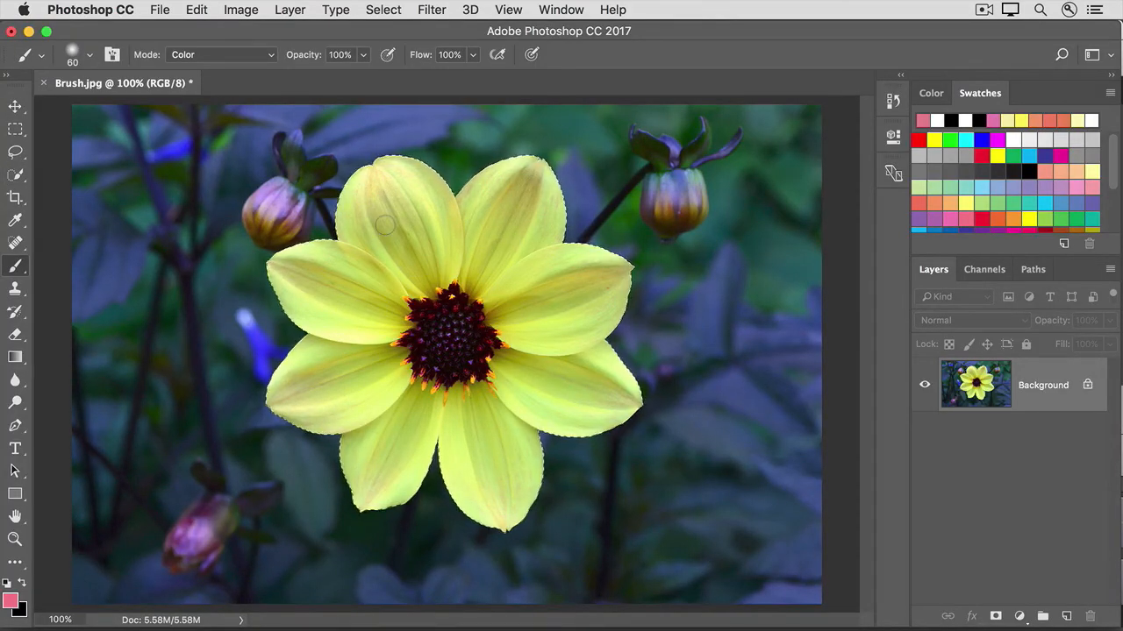
pyautogui.press(']')
pyautogui.press(']')
pyautogui.press(']')
pyautogui.press(']')
pyautogui.press(']')
pyautogui.press(']')
pyautogui.press(']')
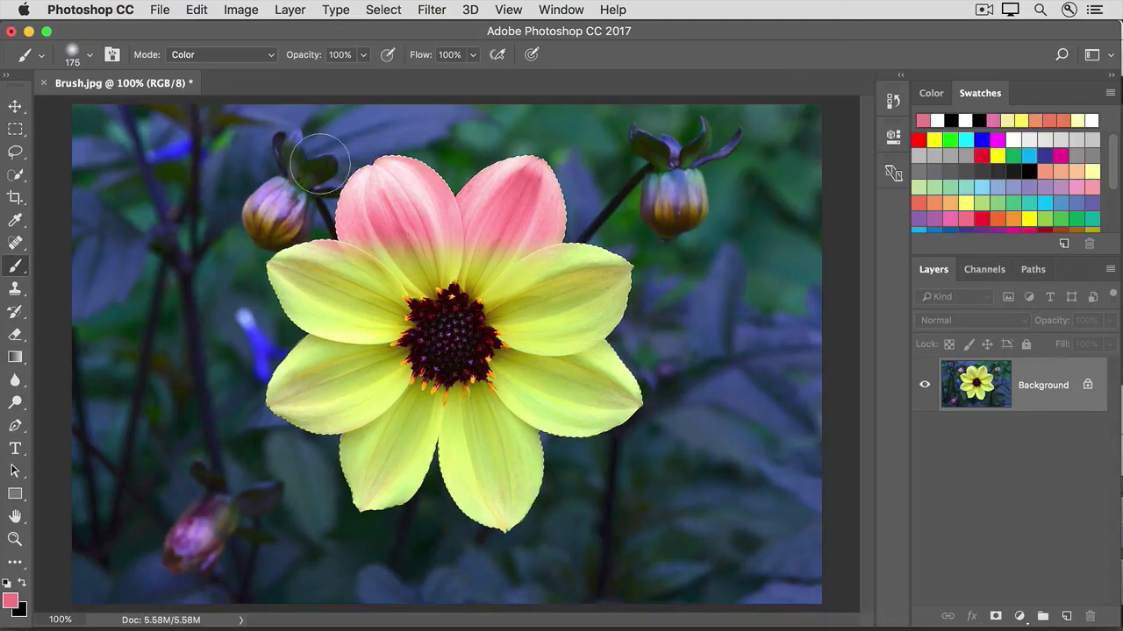
pyautogui.moveTo(313, 150)
pyautogui.mouseDown()
pyautogui.moveTo(135, 266)
pyautogui.moveTo(218, 239)
pyautogui.moveTo(254, 346)
pyautogui.moveTo(456, 395)
pyautogui.moveTo(676, 371)
pyautogui.mouseUp()
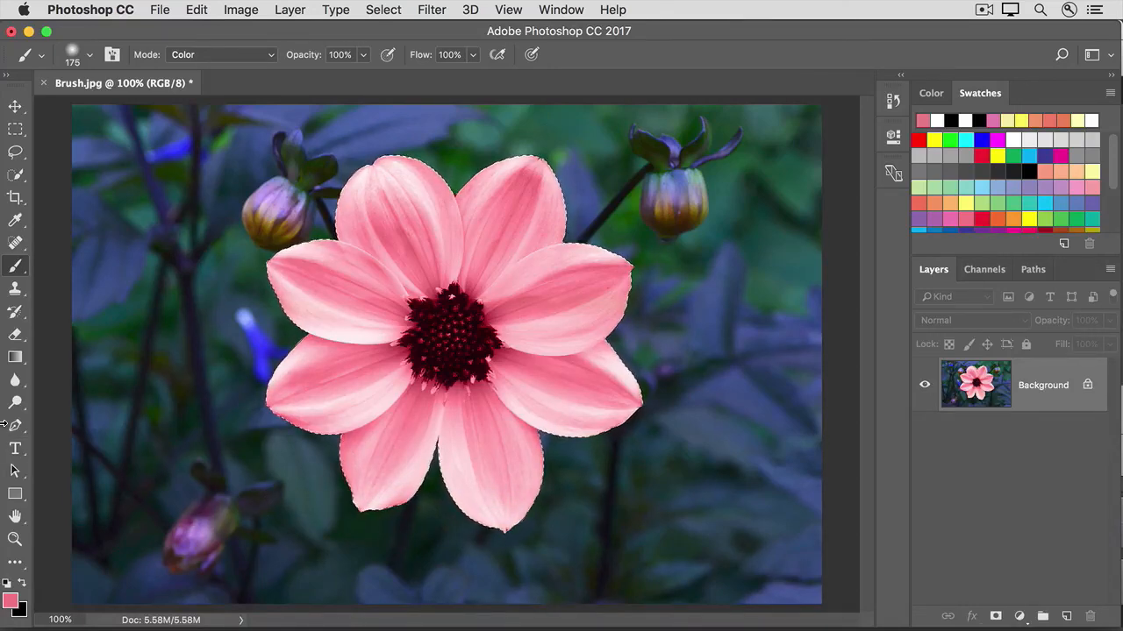
pyautogui.press('super+d')
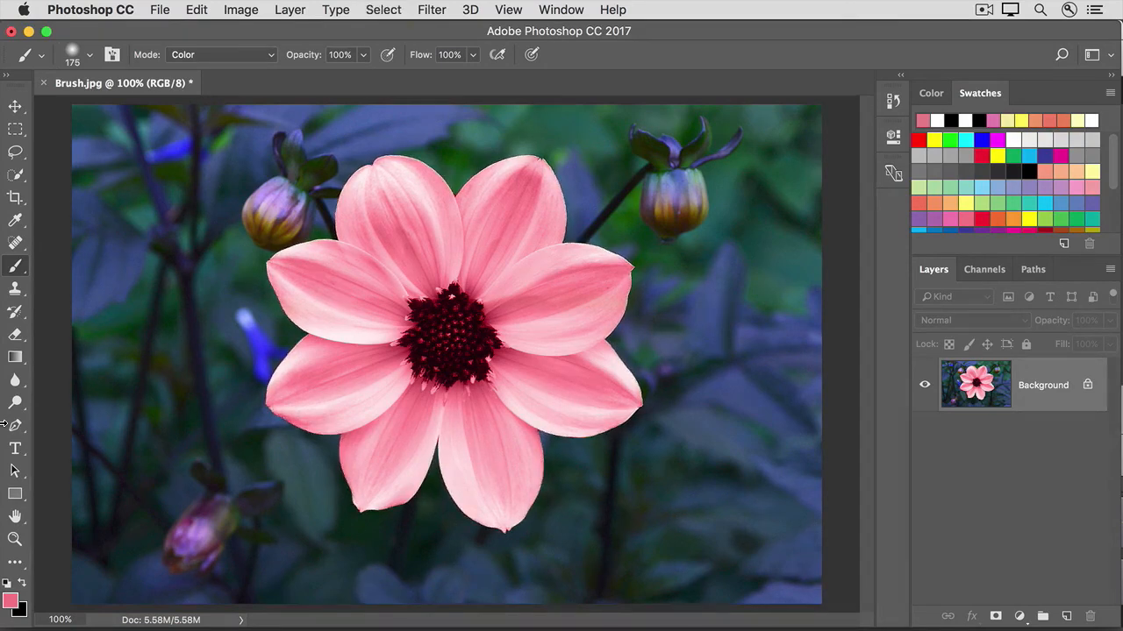